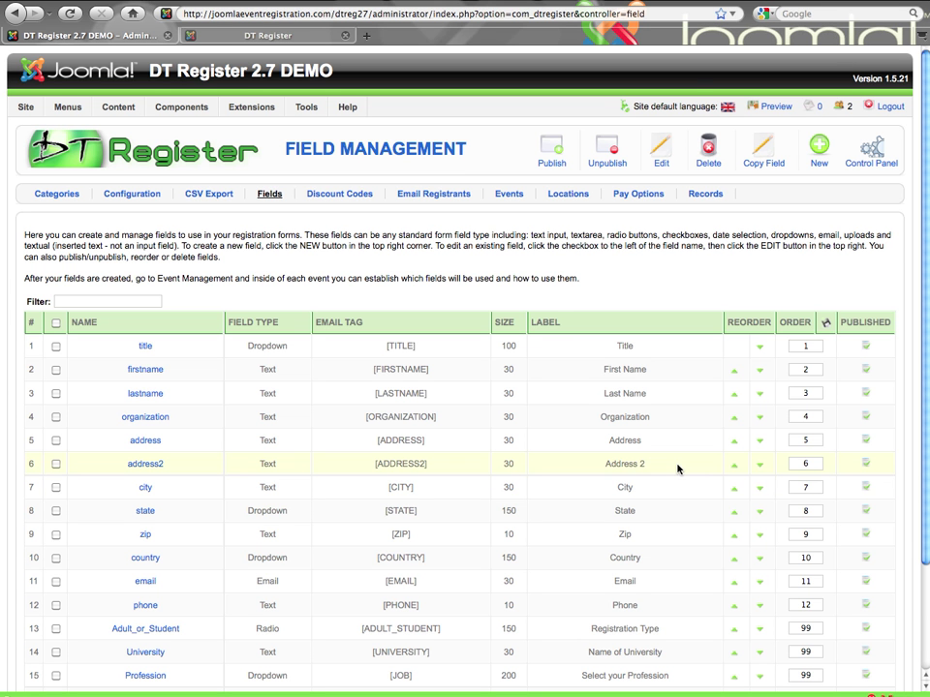
Create a new registration field and name it TestingInput.
scroll(669, 467, down, 1)
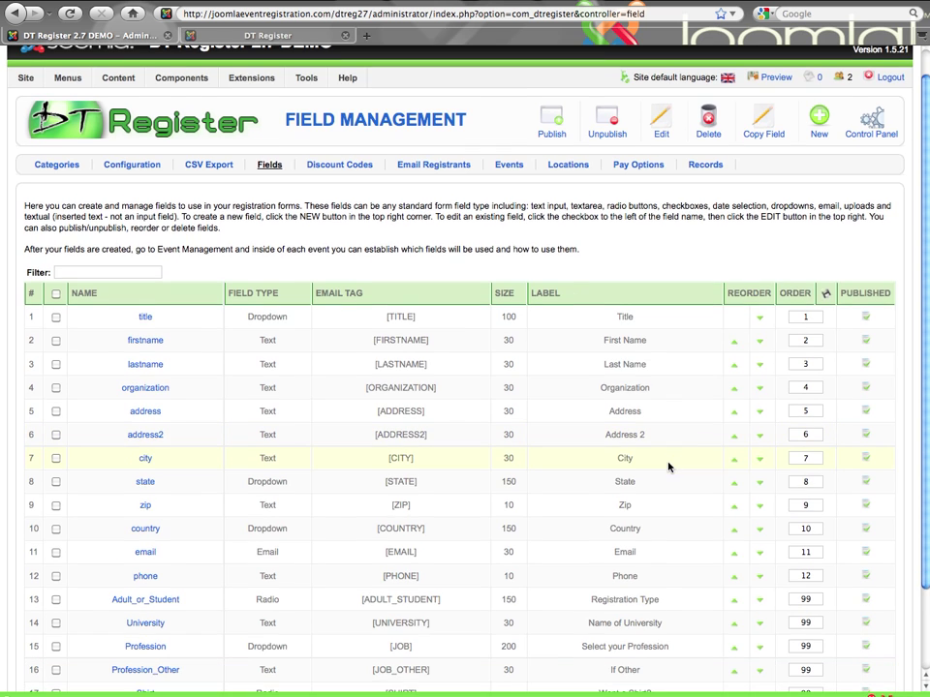
scroll(668, 467, down, 2)
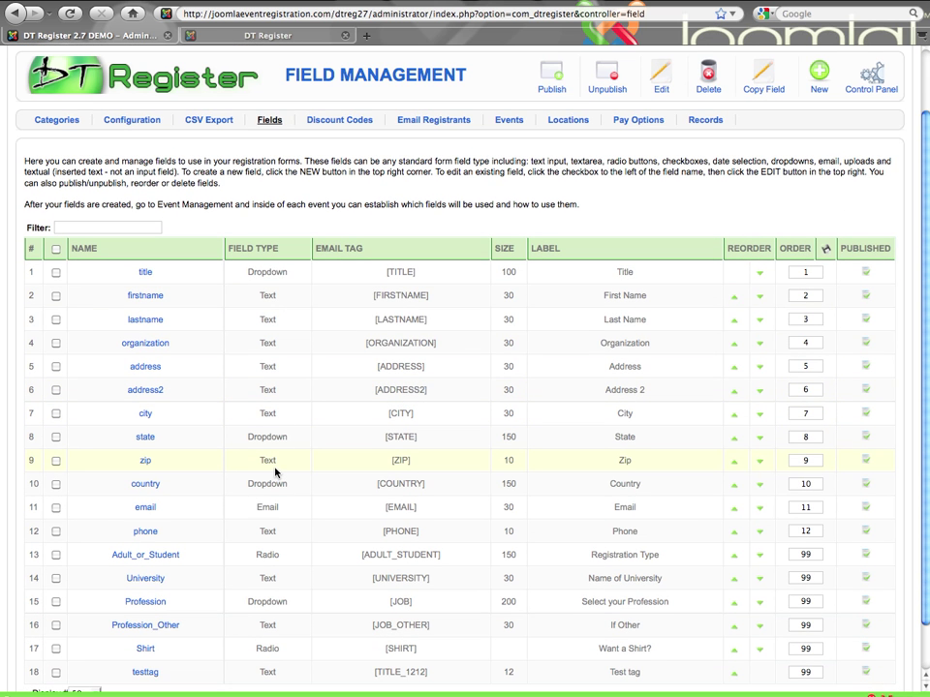
scroll(275, 472, up, 3)
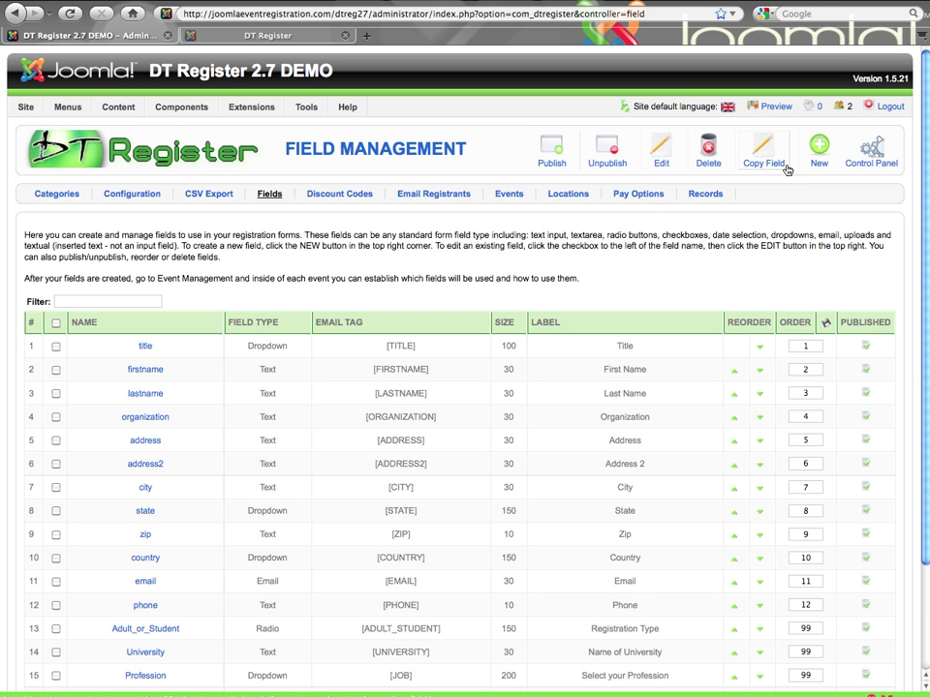
click(56, 371)
click(661, 150)
click(825, 153)
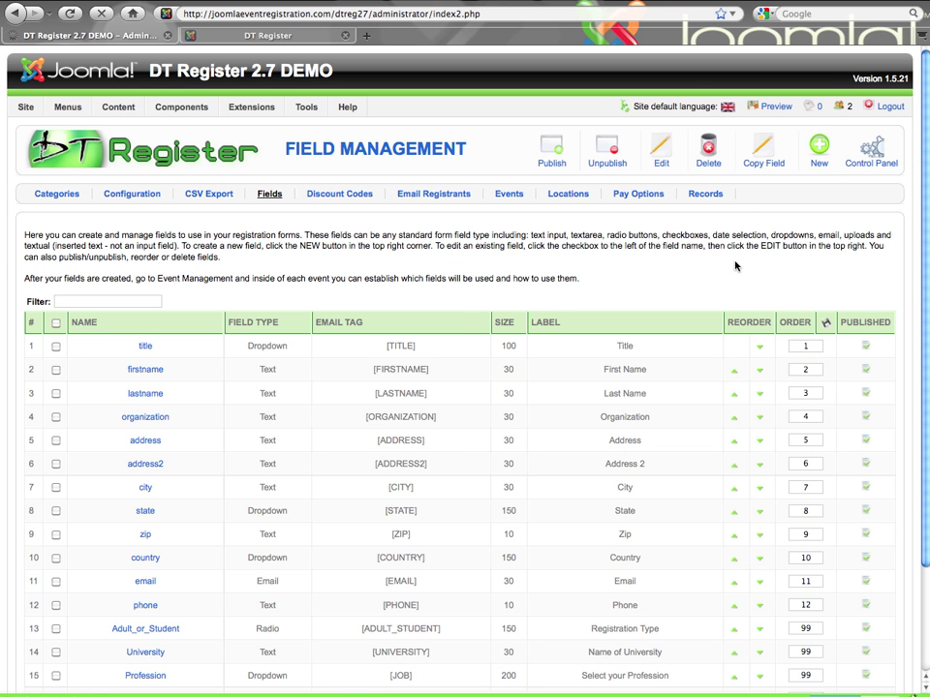
click(275, 245)
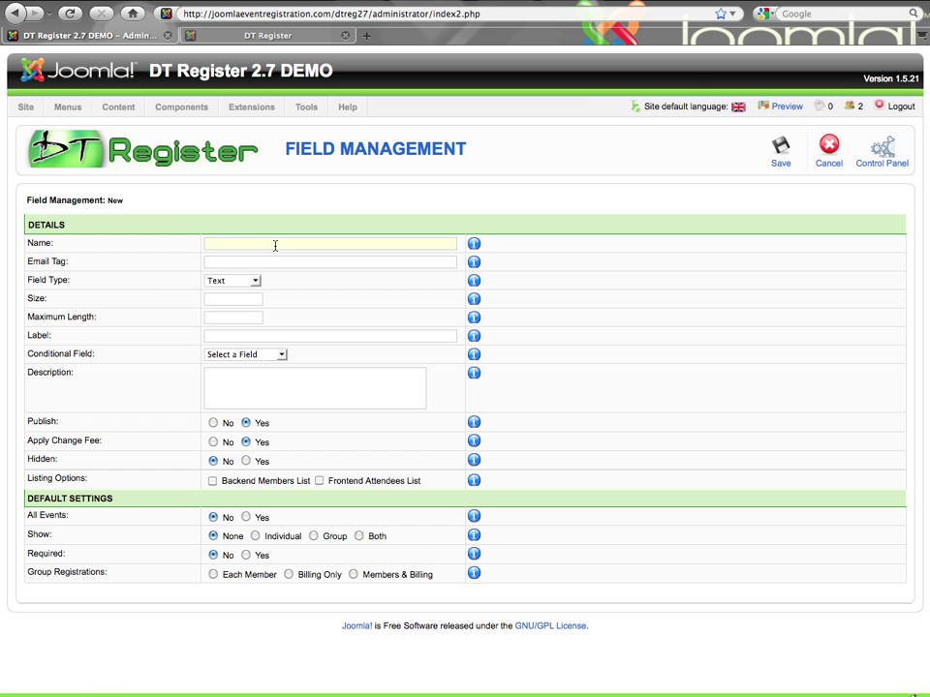
text(TestingInput)
key(Tab)
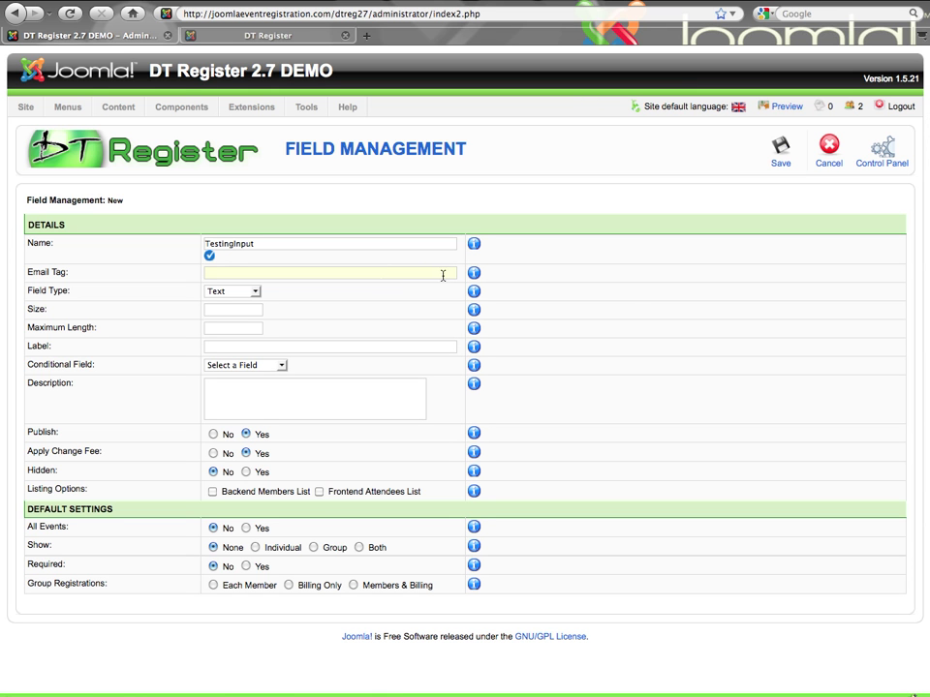
Enter TESTING_INPUT as the new field's email tag and choose Text as its field type.
mouse_move(473, 247)
mouse_move(475, 276)
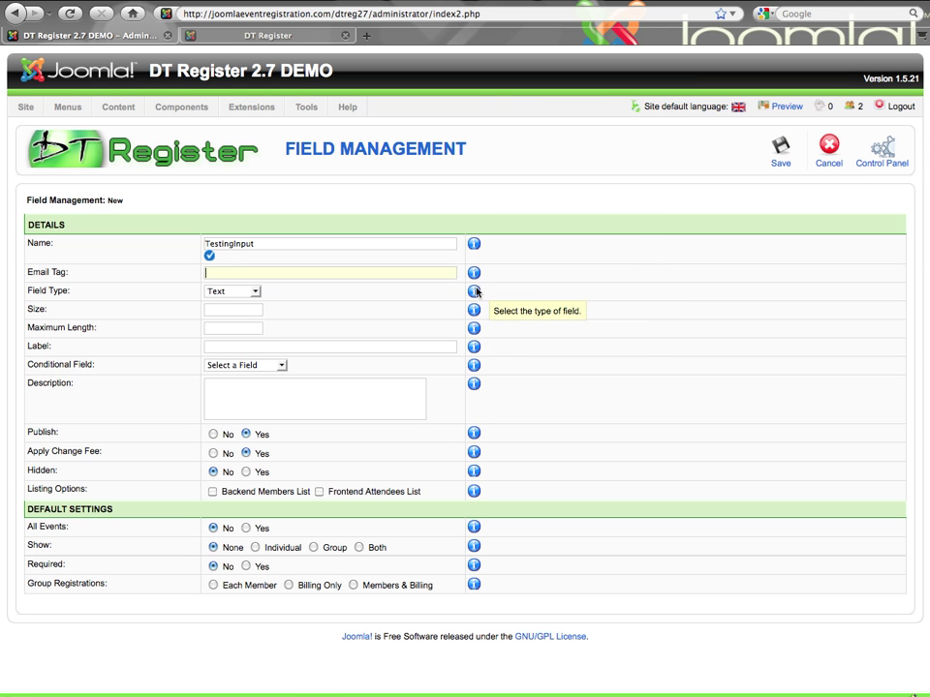
mouse_move(476, 312)
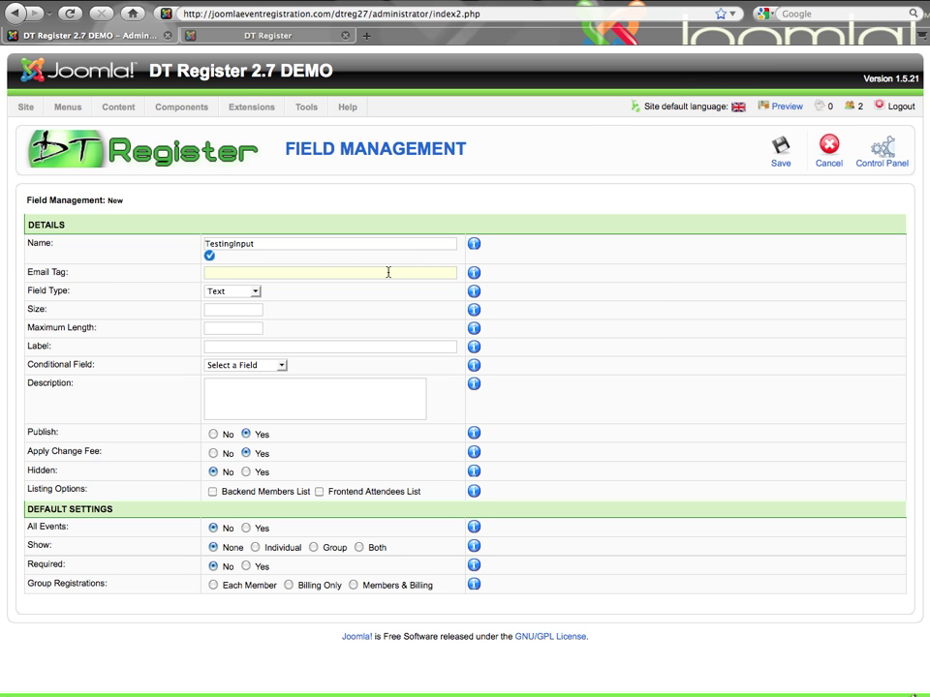
text(TESTING_INPUT)
key(Tab)
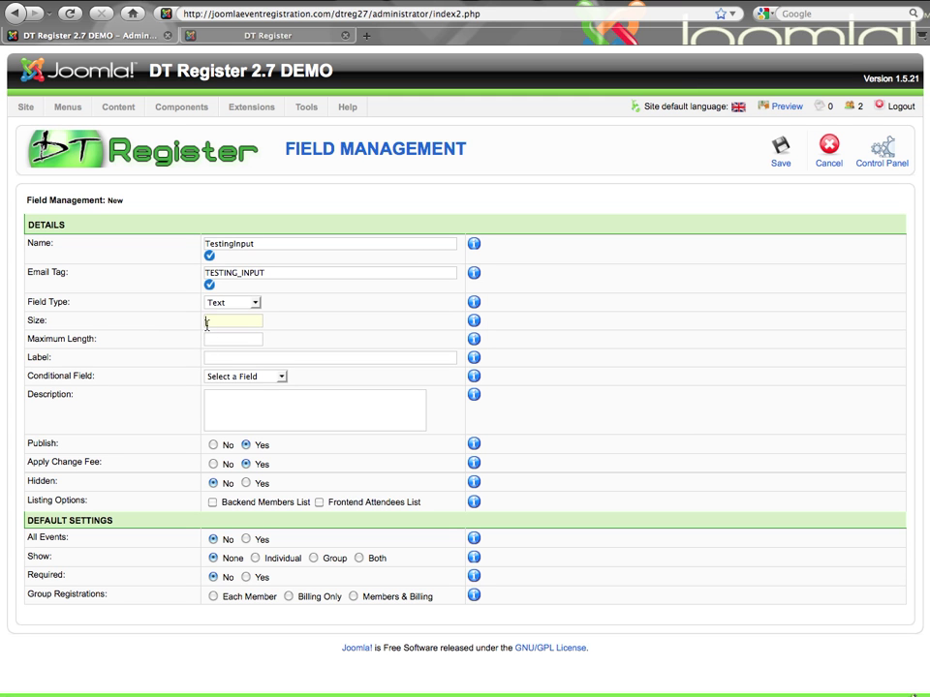
click(245, 304)
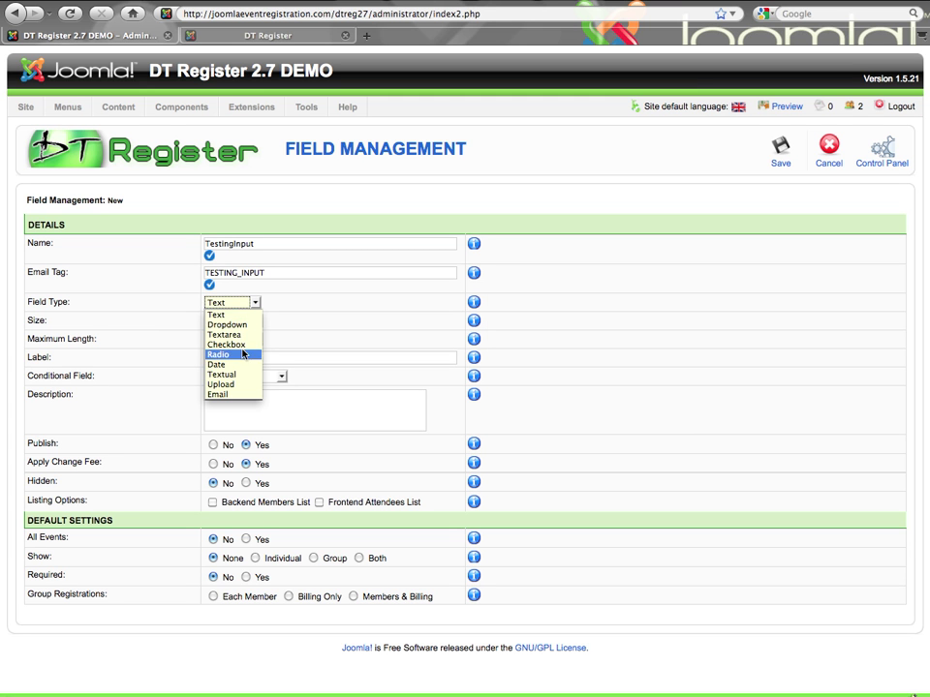
click(243, 316)
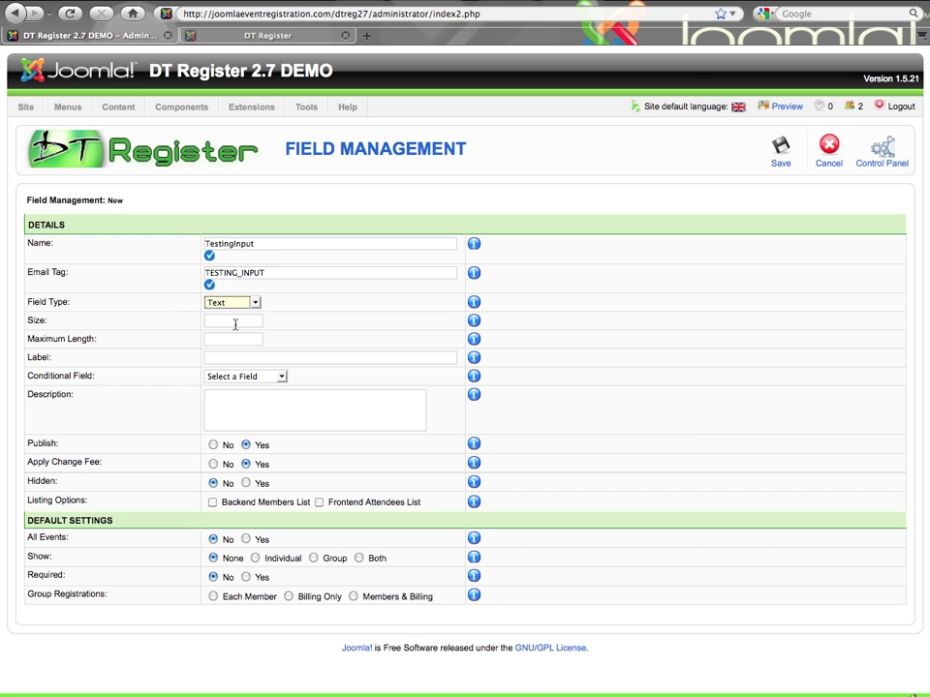
Set the field's size to 30 and maximum length to 40, and label it "Enter Something".
click(235, 323)
text(30)
key(Tab)
text(40)
key(Tab)
text(Enter Something)
click(315, 410)
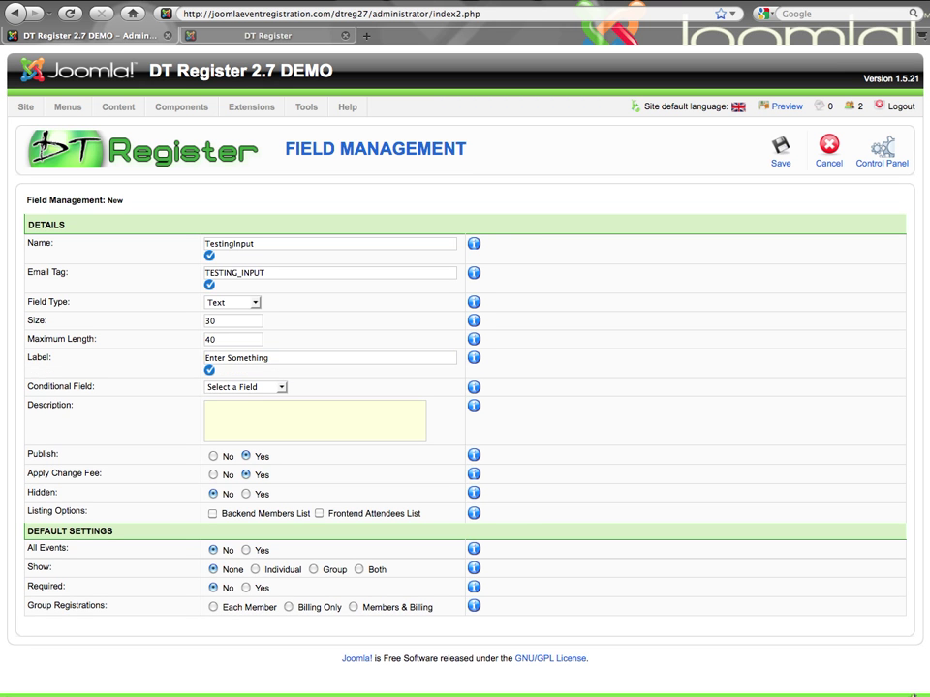
Examine which existing fields can be chosen as the new field's Conditional Field, leaving none selected.
click(279, 388)
click(279, 388)
click(280, 388)
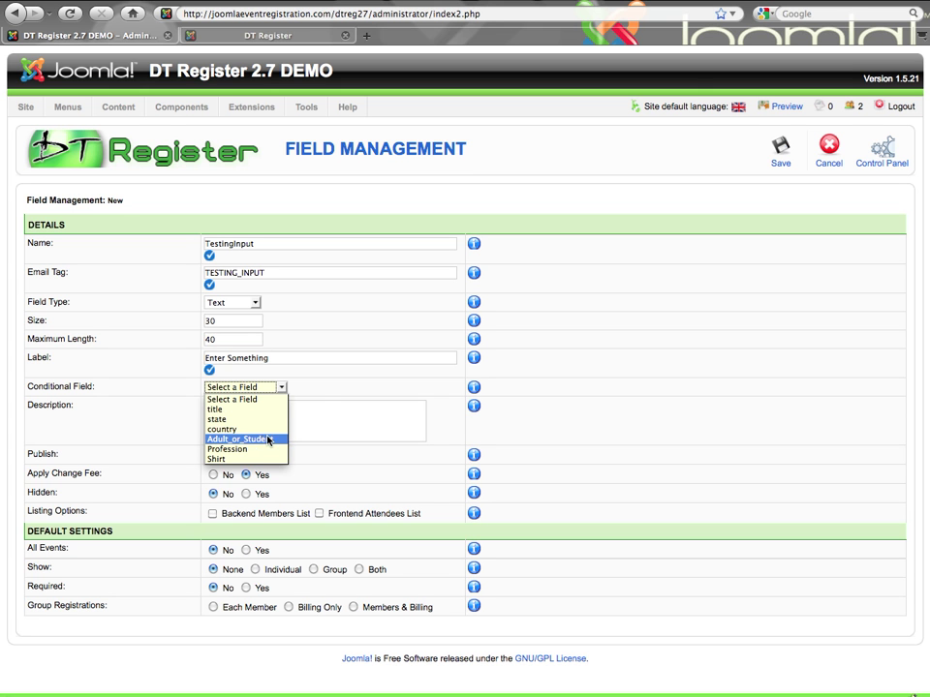
click(322, 396)
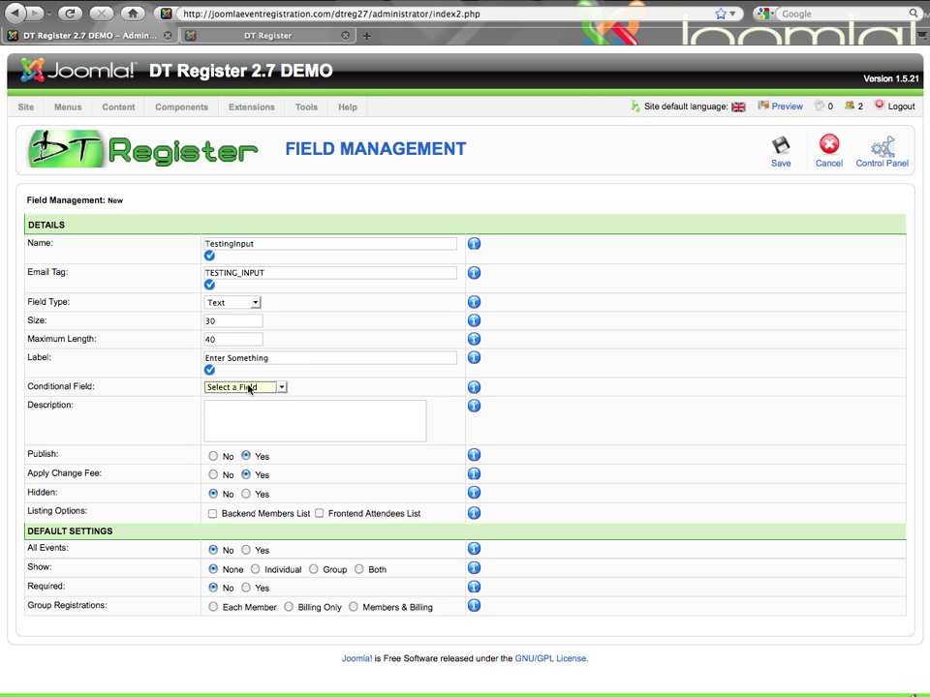
click(242, 411)
Enter the description "Enter whatever you want here... I don't care." and set Apply Change Fee to No.
mouse_move(473, 408)
click(393, 417)
text(Enter whatev)
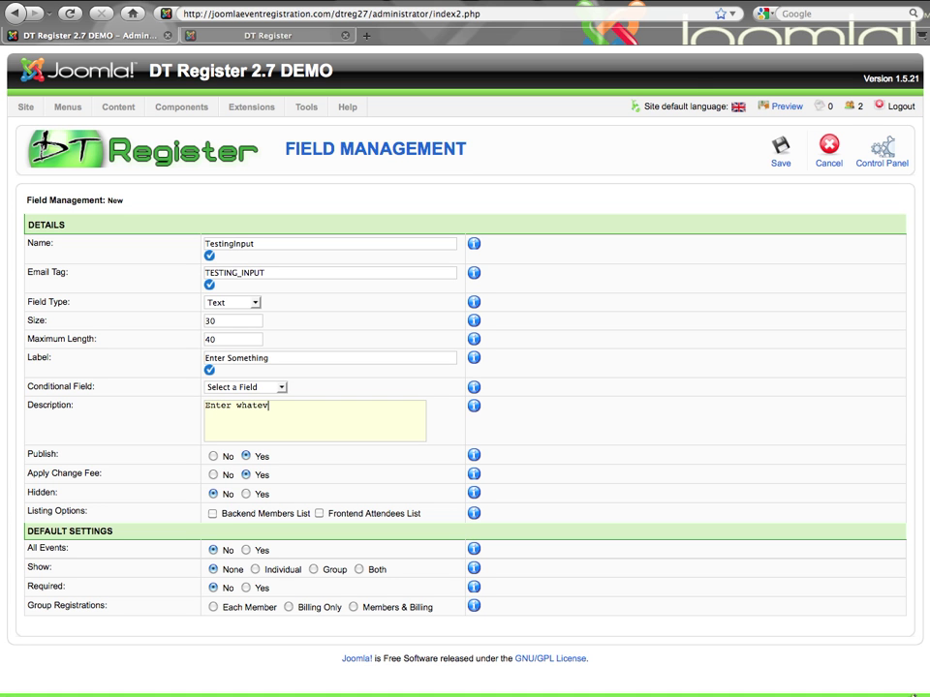
text(er you want here... I don't care.)
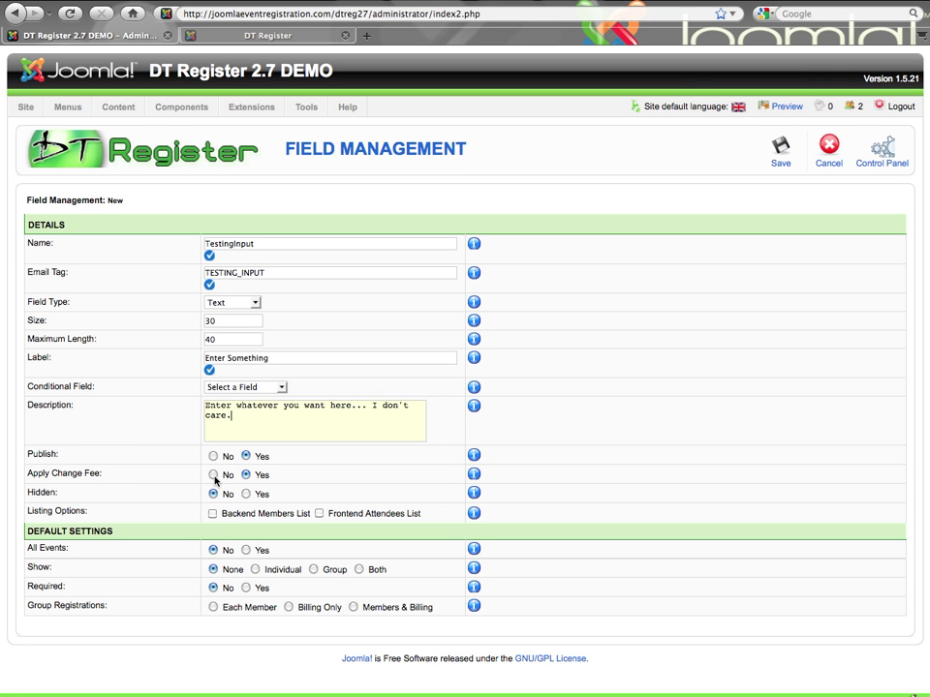
click(213, 475)
drag(27, 492, 73, 495)
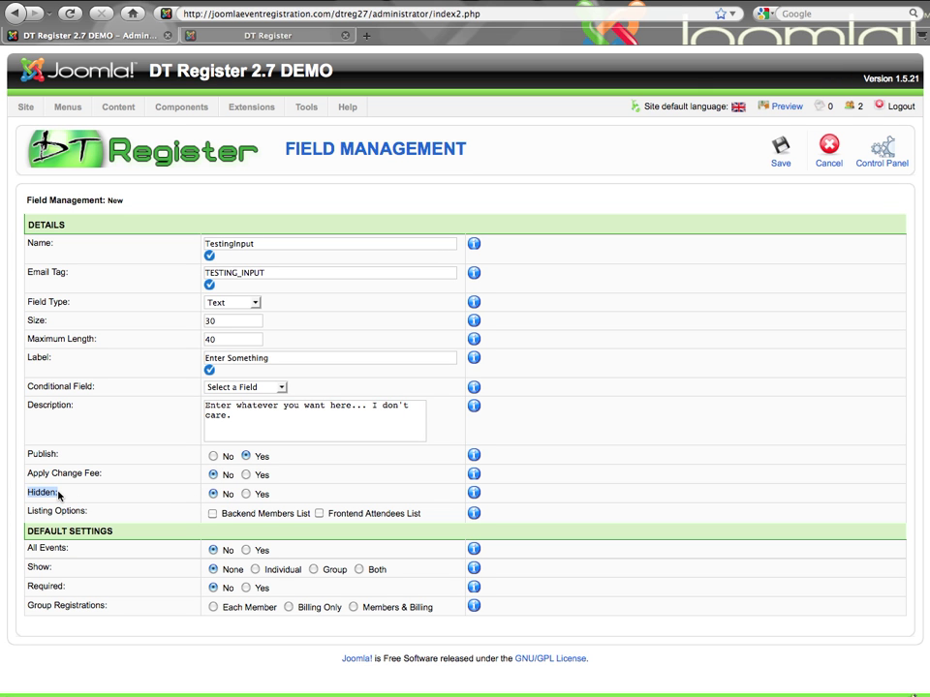
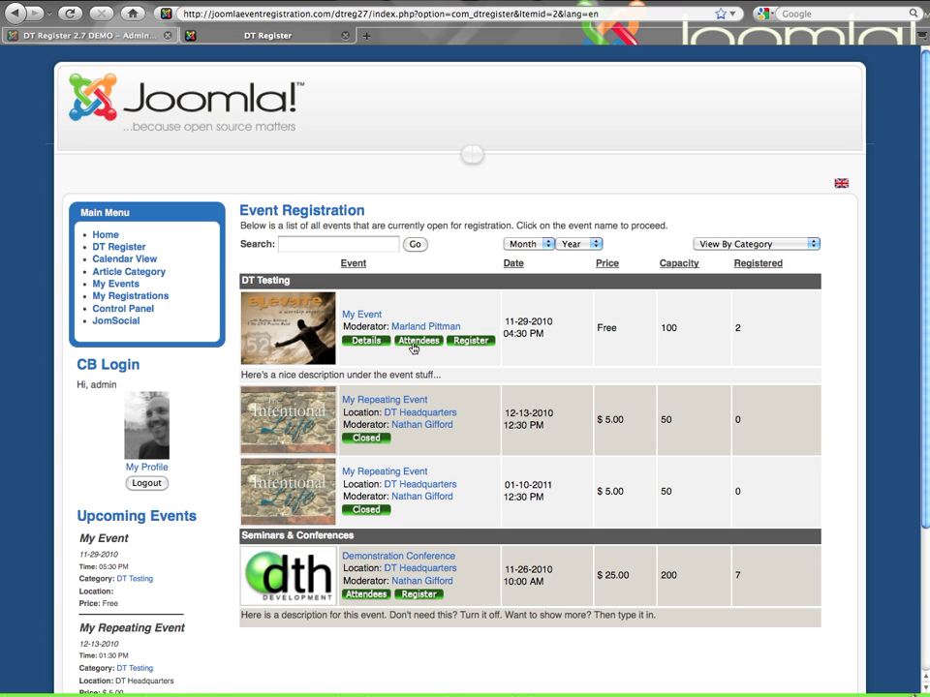
View the public attendees list of the Demonstration Conference, and return to the new field's form in the administration site.
click(366, 595)
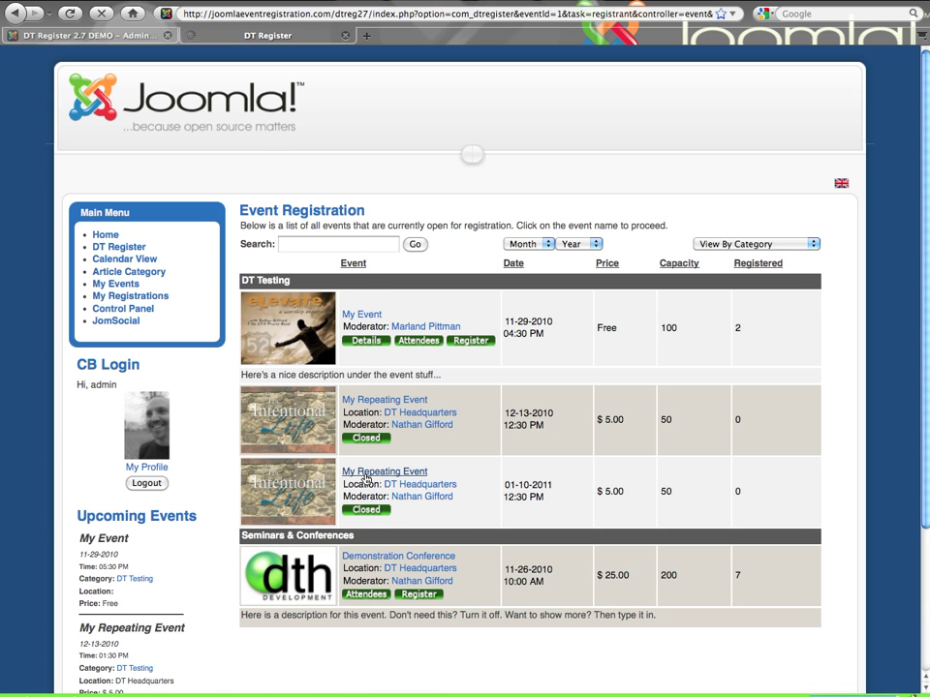
scroll(364, 467, down, 4)
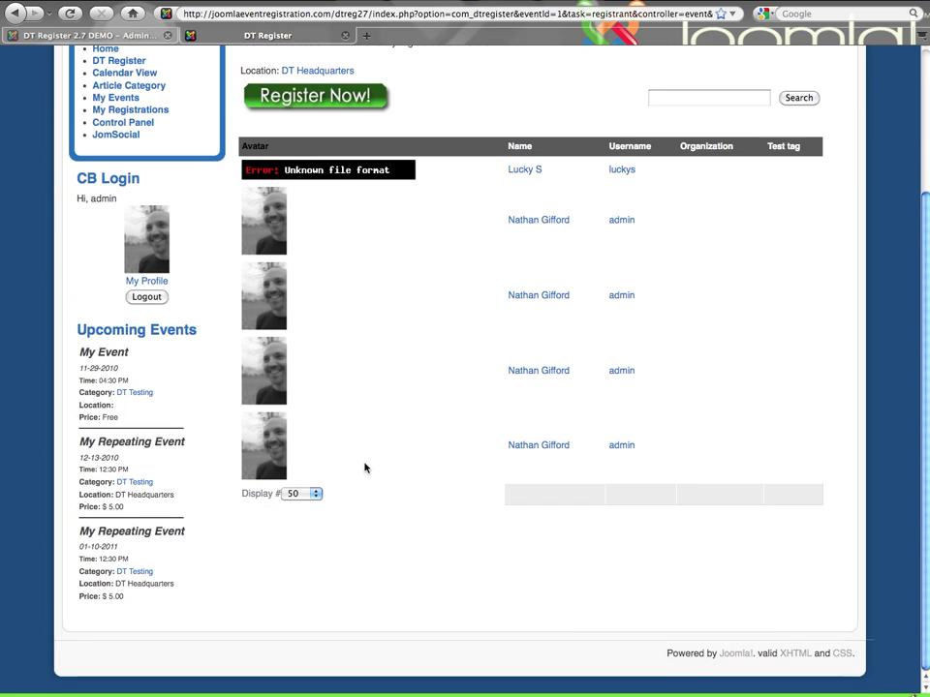
scroll(365, 467, up, 4)
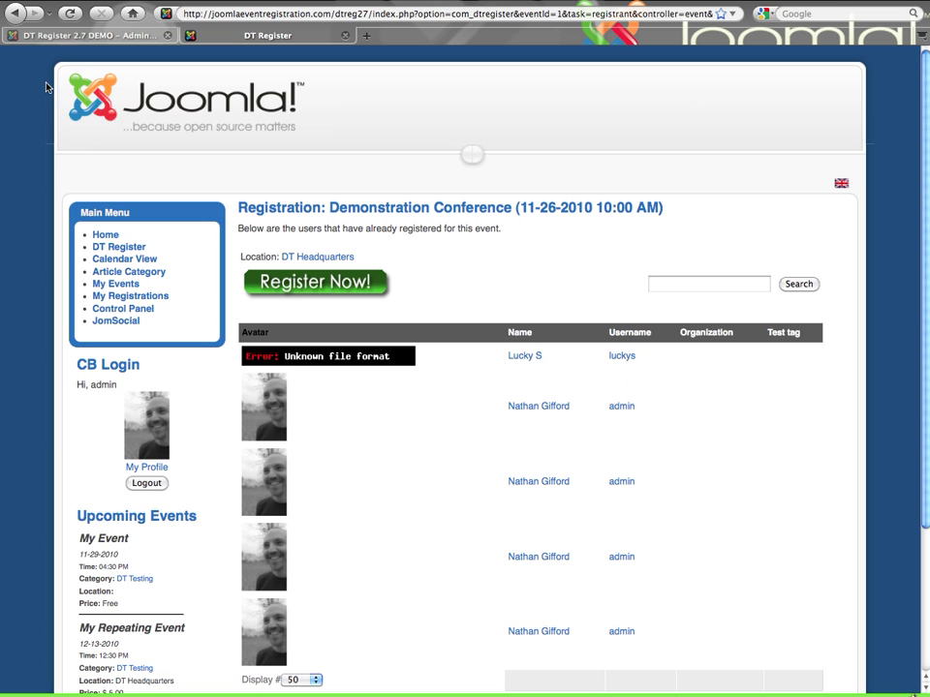
click(15, 13)
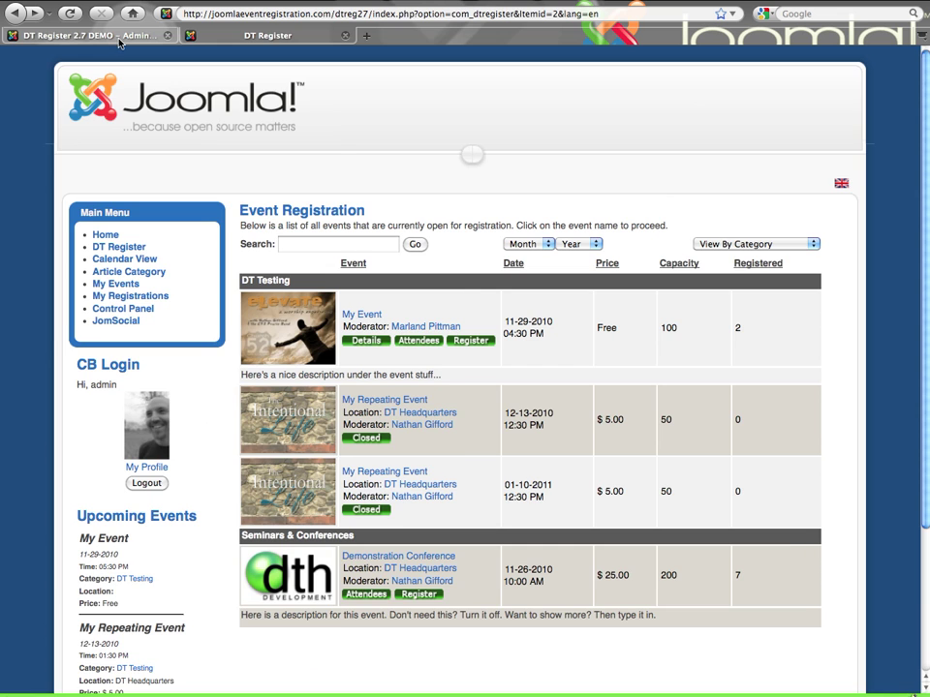
click(118, 37)
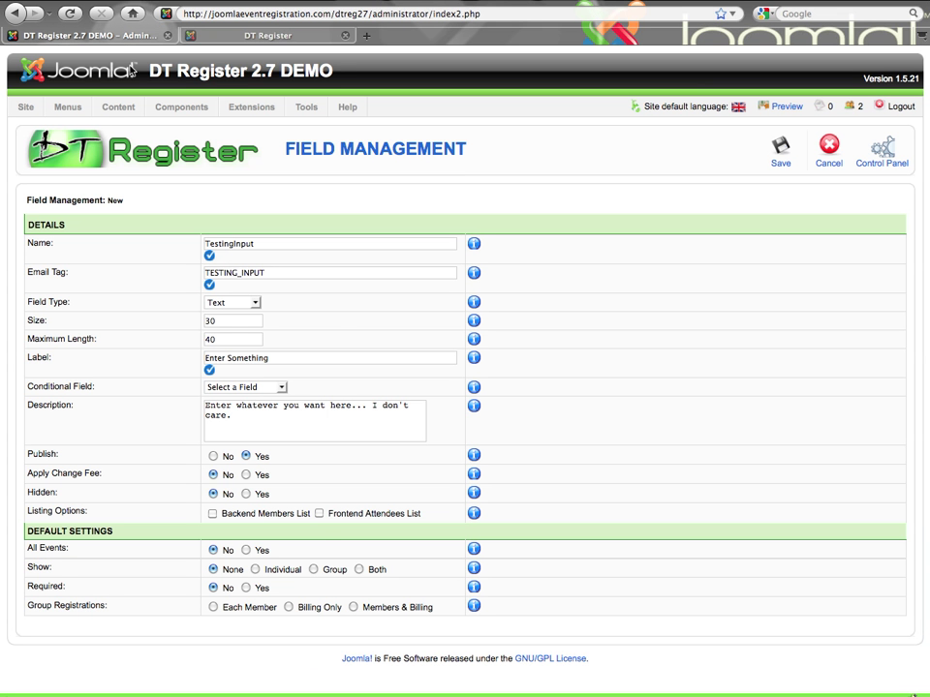
List the field for both backend members and frontend attendees, and default it to all events with Show set to Both.
click(318, 513)
click(212, 516)
click(246, 550)
click(256, 570)
click(313, 570)
click(359, 571)
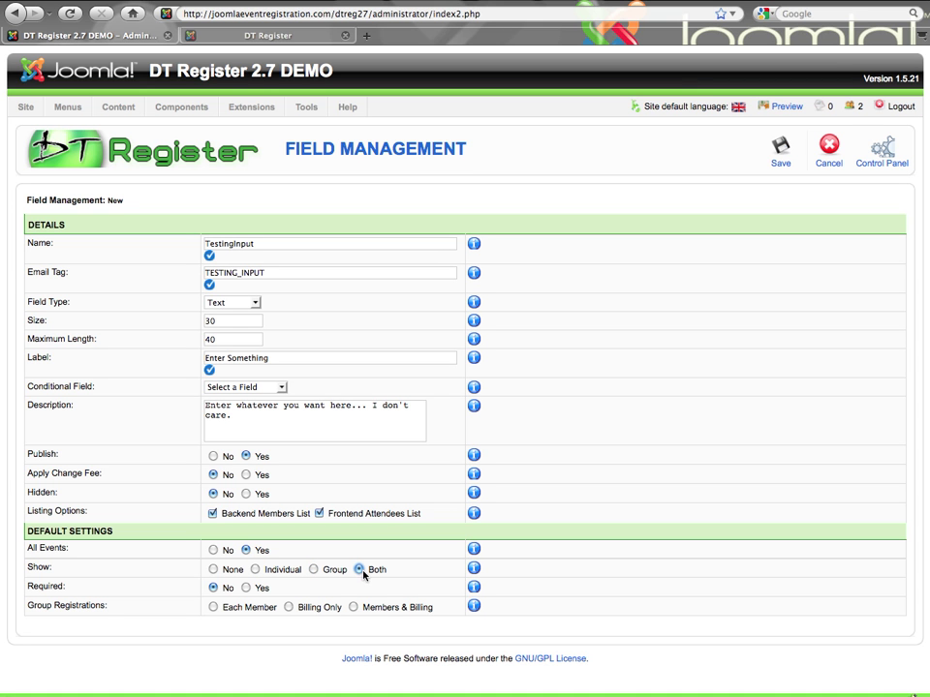
Make the field required with Members & Billing for group registrations, and save it.
click(245, 588)
click(213, 608)
click(288, 607)
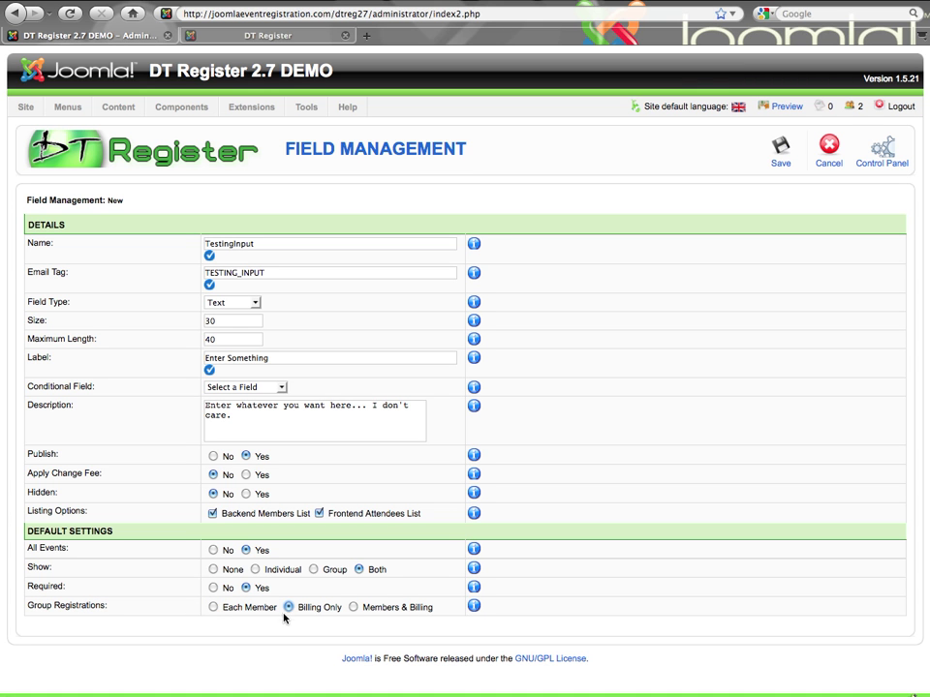
click(352, 607)
click(776, 159)
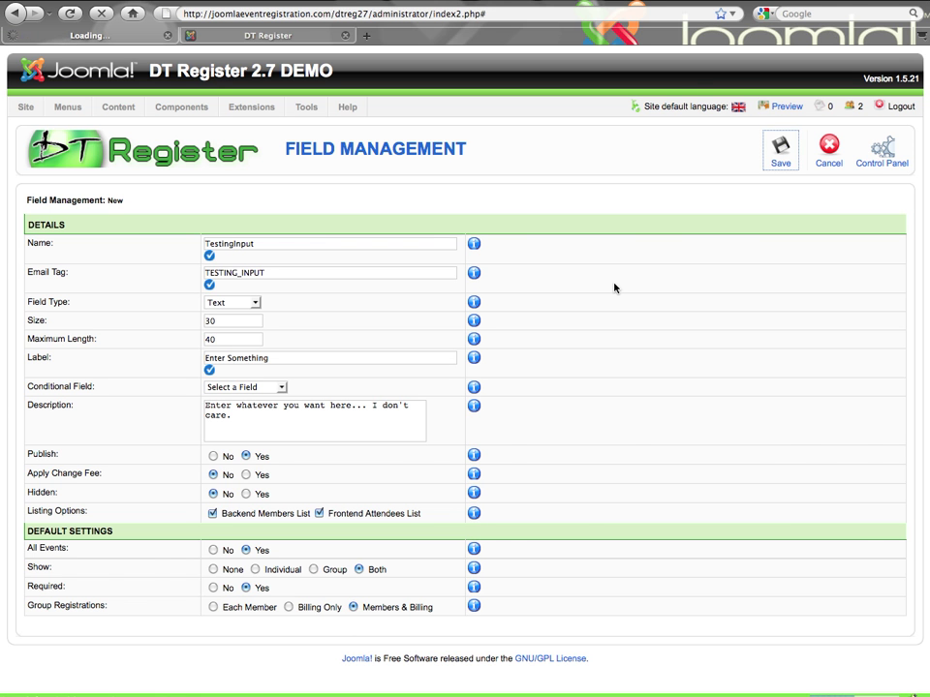
Open the saved TestingInput field for editing and change its field type to Textarea.
scroll(319, 455, down, 3)
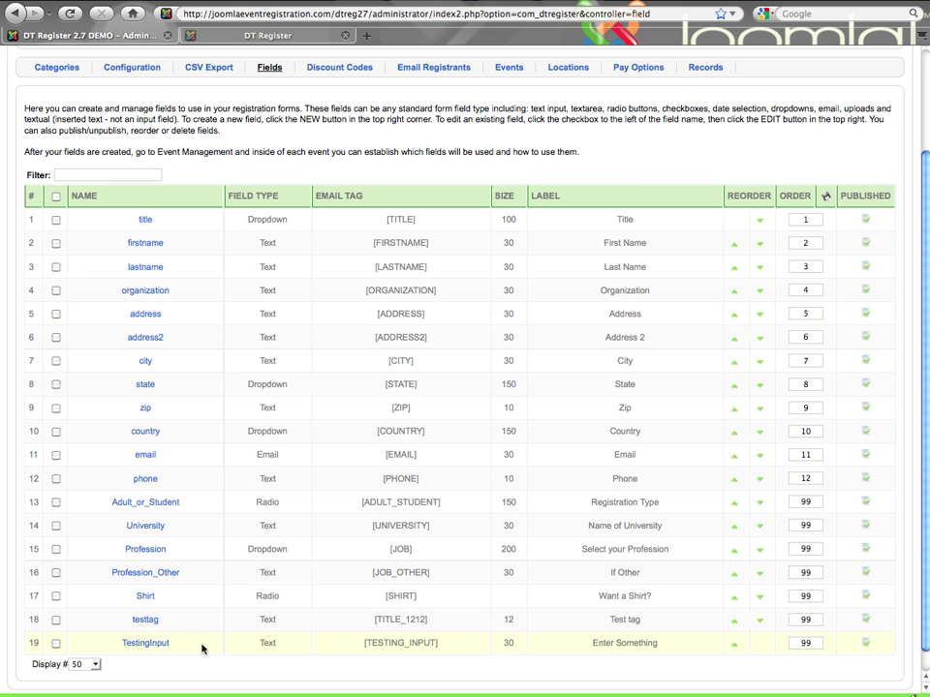
click(157, 645)
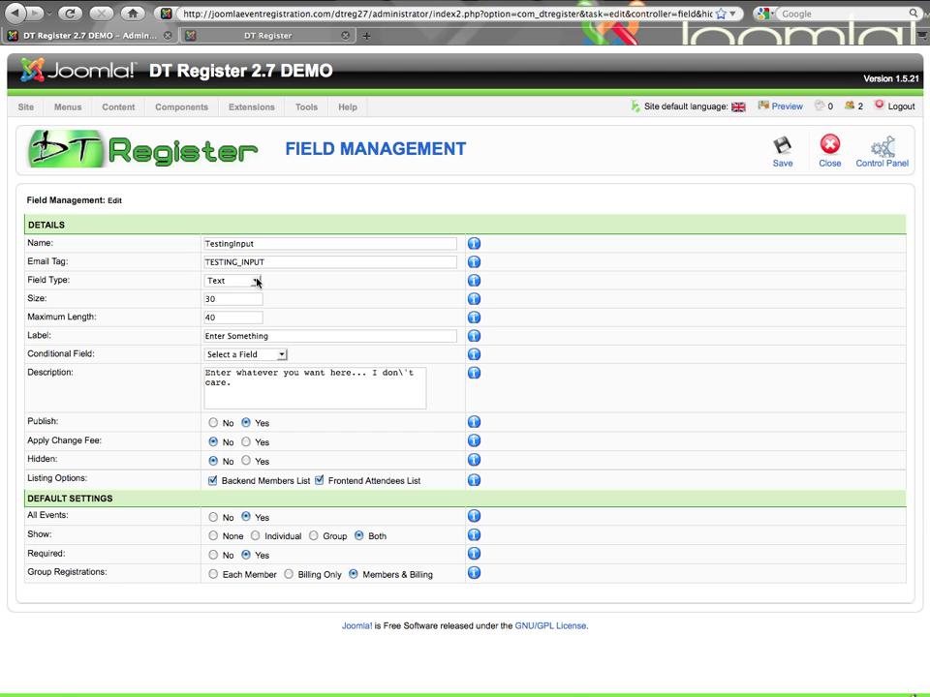
click(257, 282)
click(250, 310)
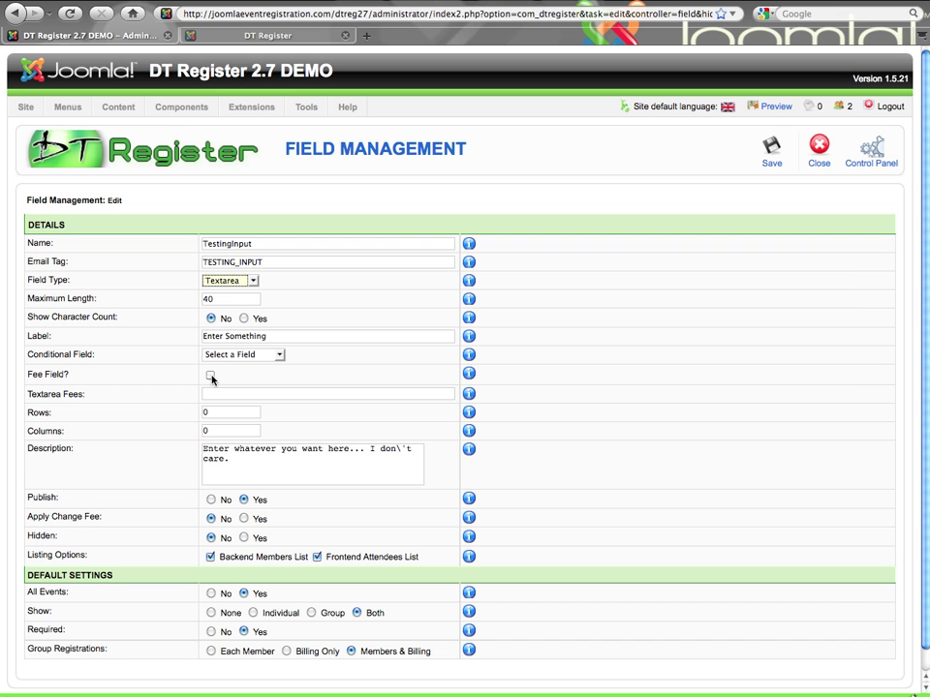
Enable Show Character Count and mark the textarea as a fee field, then check the Textarea Fees setting.
scroll(222, 358, down, 1)
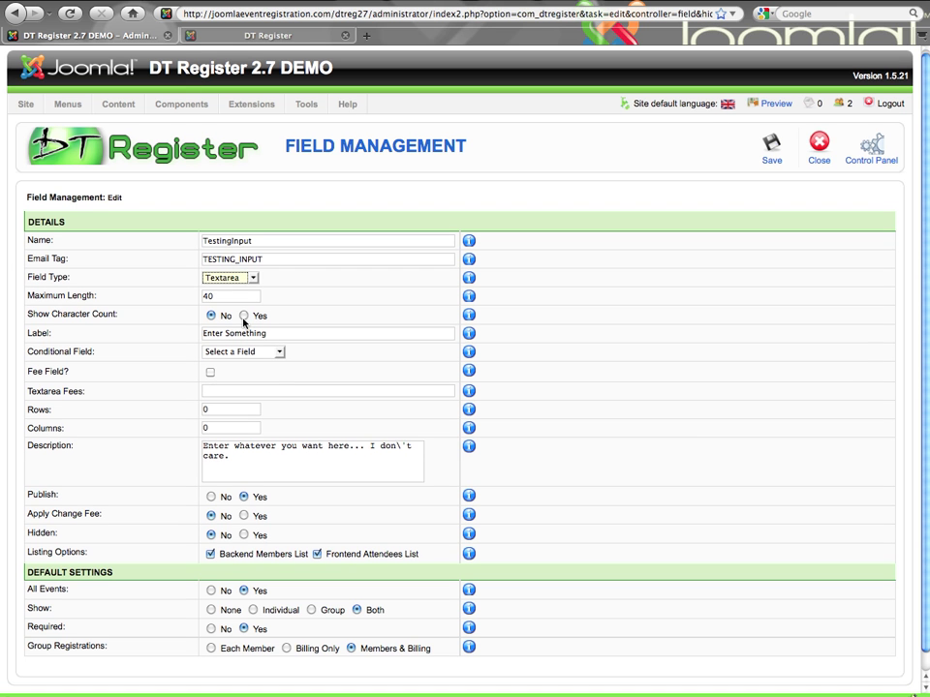
click(243, 319)
click(211, 373)
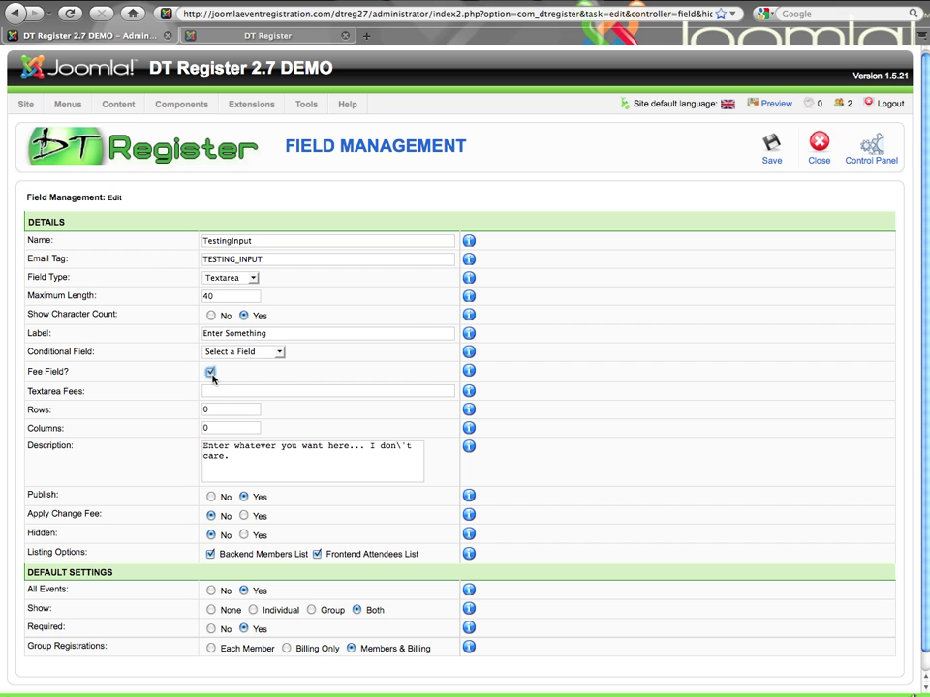
click(214, 393)
mouse_move(465, 392)
scroll(338, 423, up, 1)
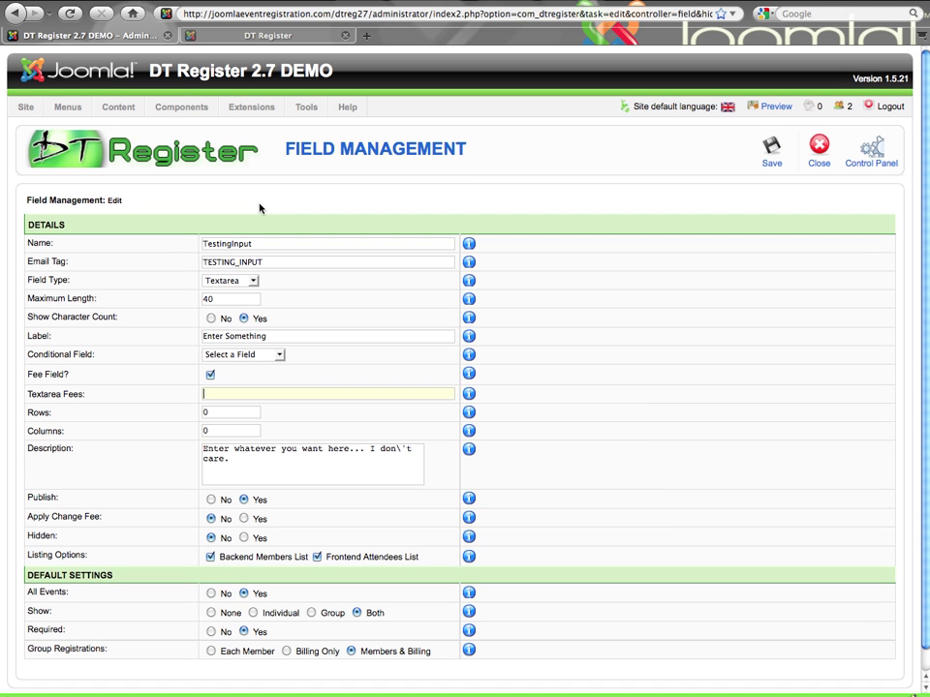
Change the field type to Date and review the available date formats.
click(246, 277)
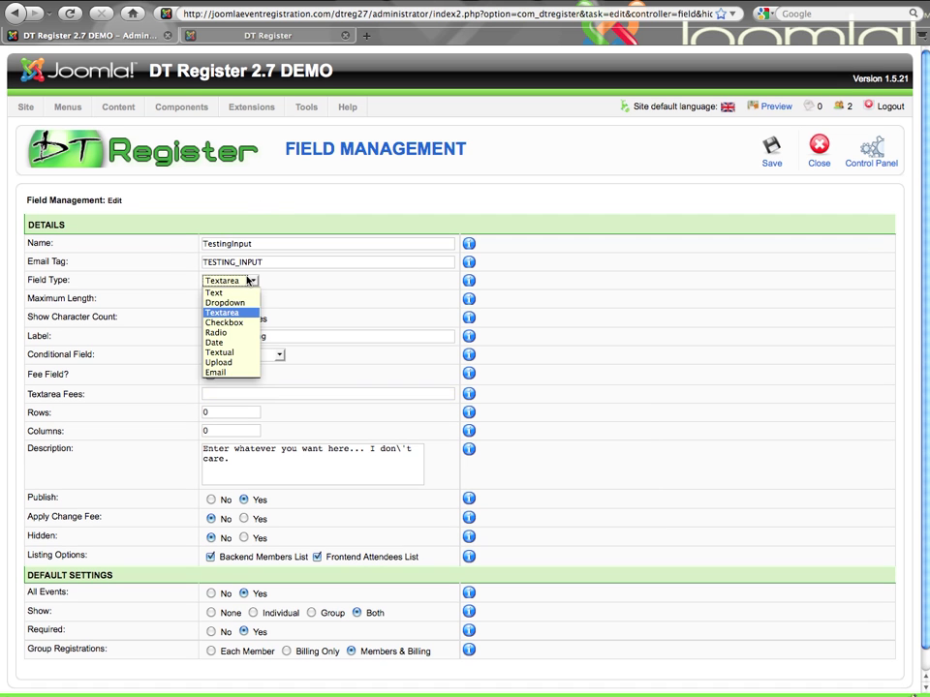
click(239, 341)
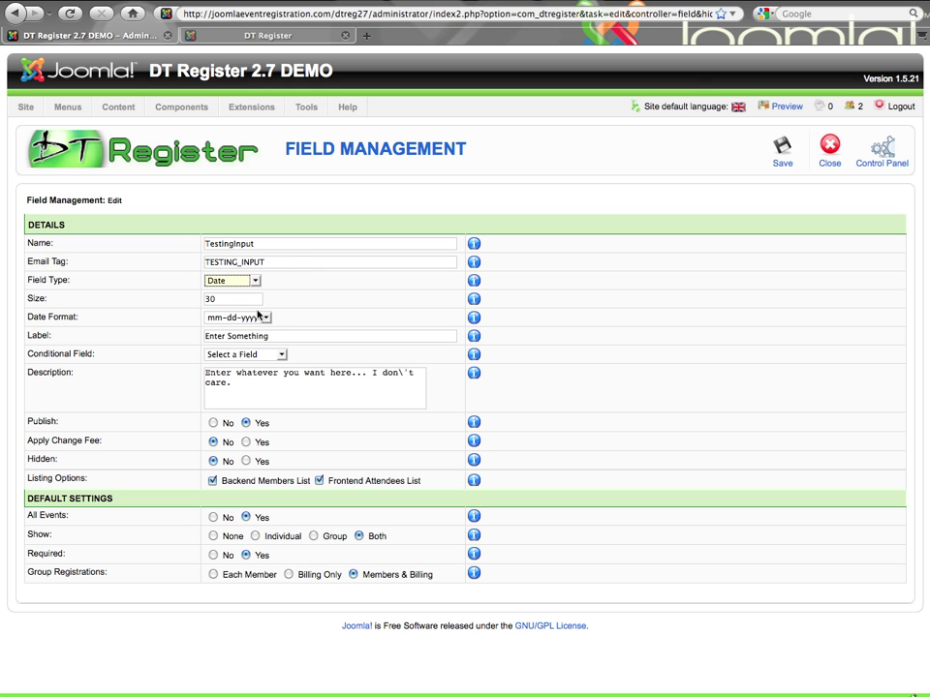
click(246, 318)
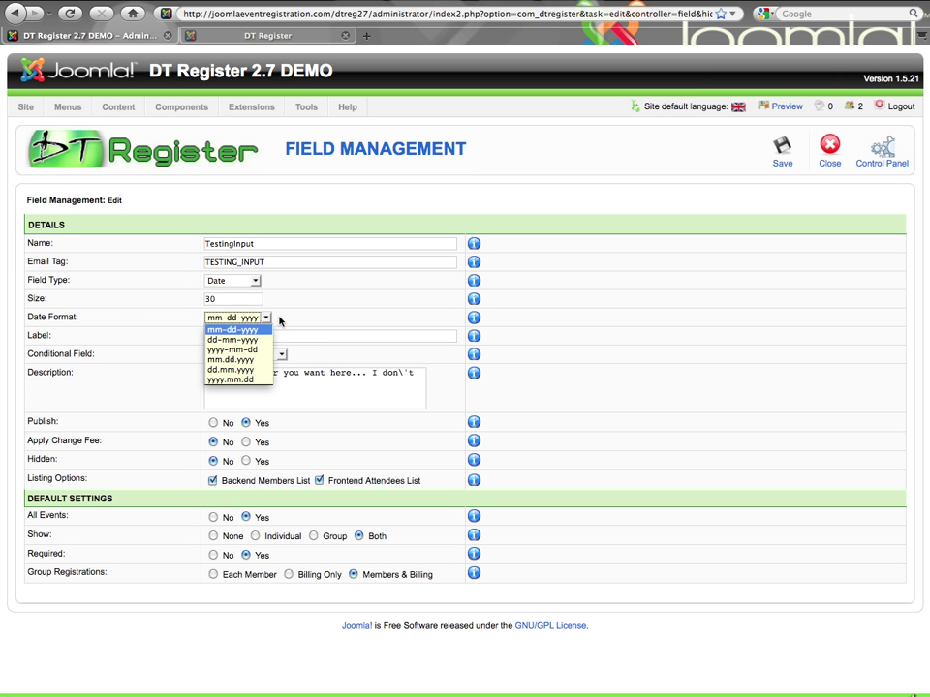
click(279, 320)
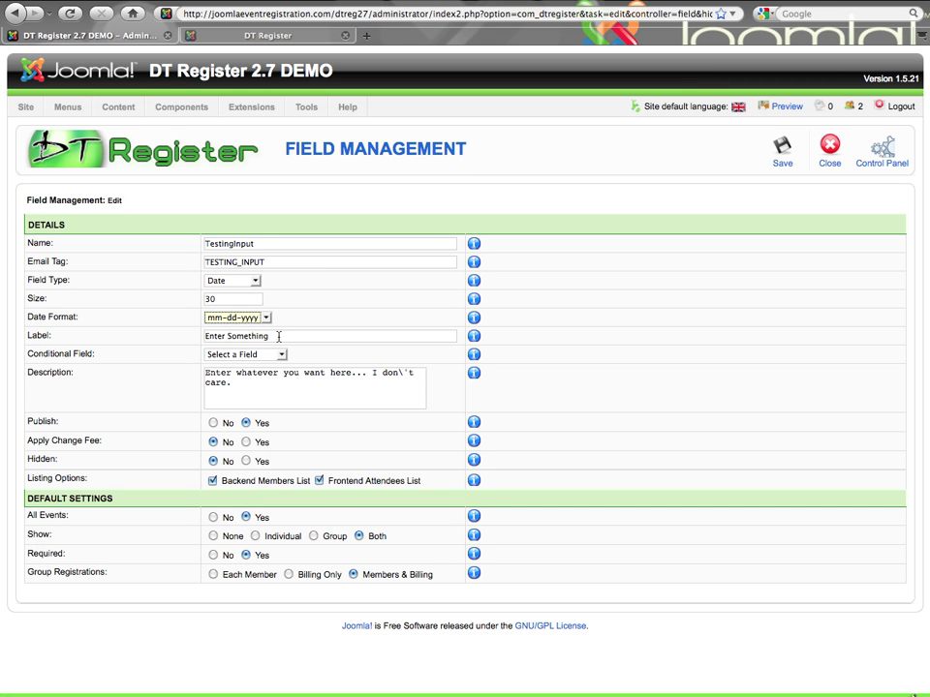
click(280, 335)
Change the field type to Textual and enter "Fields Header" as its text.
click(242, 280)
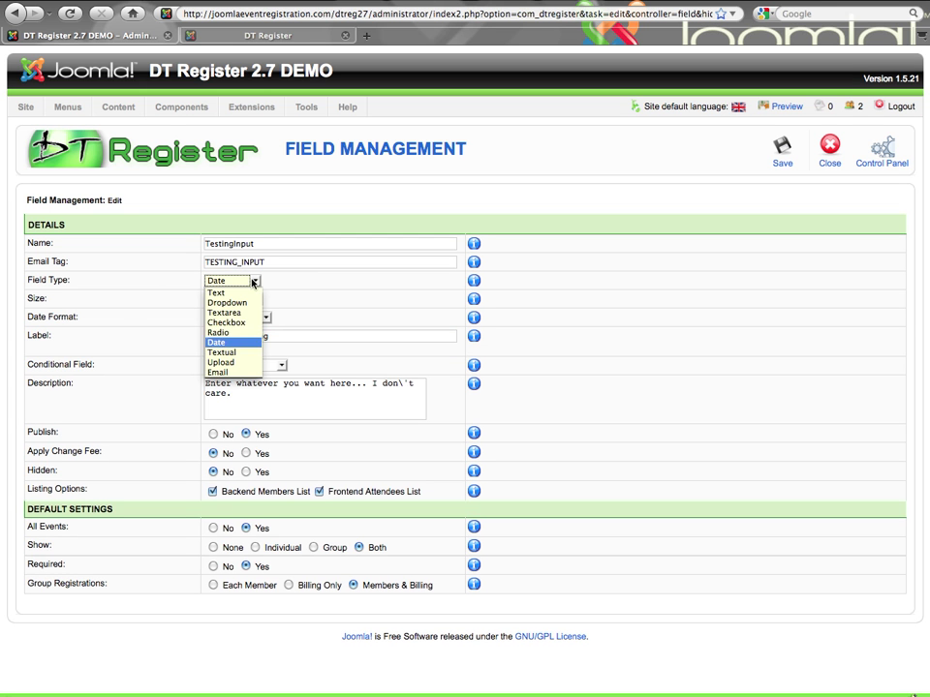
click(247, 355)
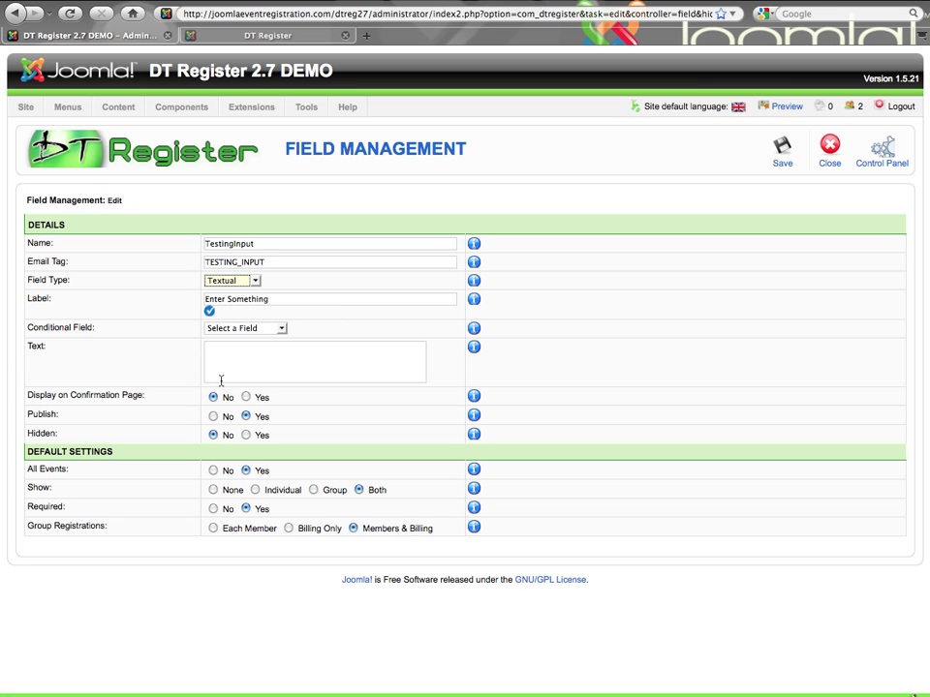
drag(25, 345, 64, 347)
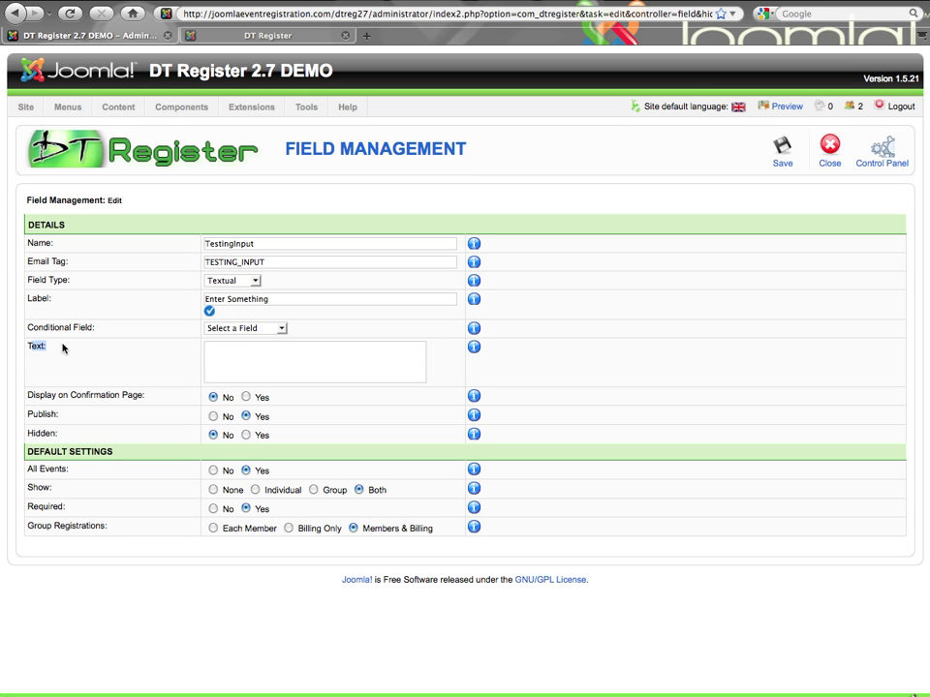
click(230, 354)
text(Fields Header)
Wrap the "Fields Header" text in <h3> and </h3> tags, and check the Display on Confirmation Page setting.
key(Left)
key(Left)
key(Left)
key(Left)
key(Left)
key(Left)
key(Left)
key(Left)
key(Left)
key(Left)
key(Left)
key(Left)
key(Left)
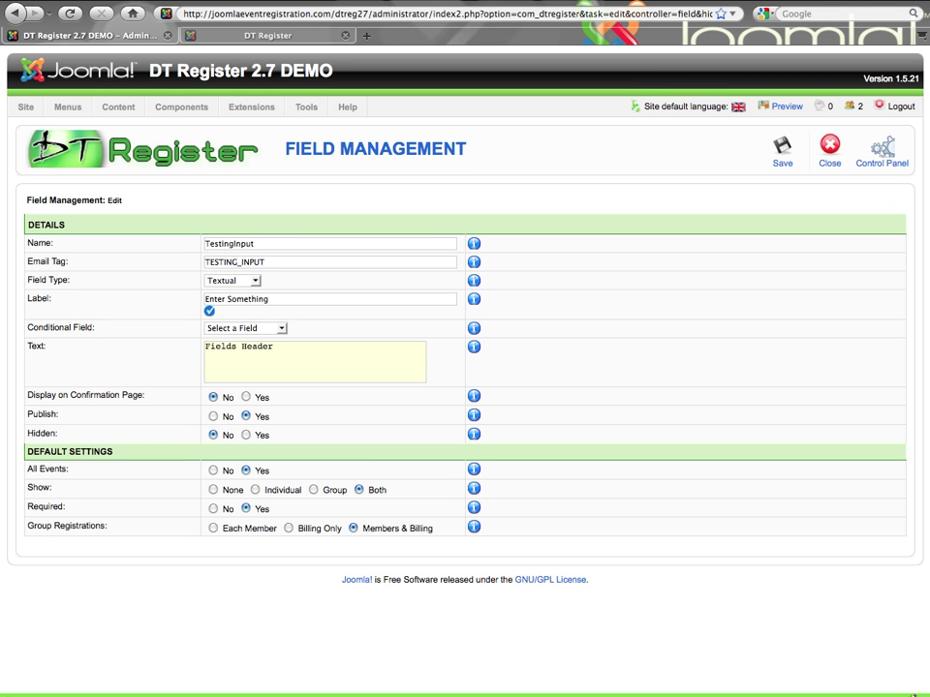
text(<h3>)
key(End)
text(</h3>)
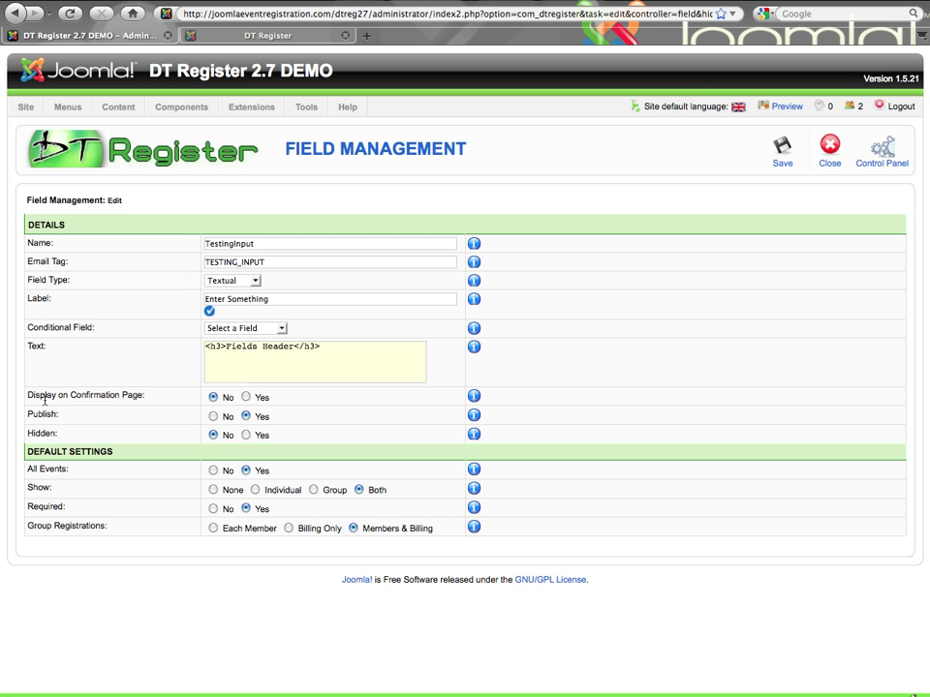
drag(40, 395, 146, 403)
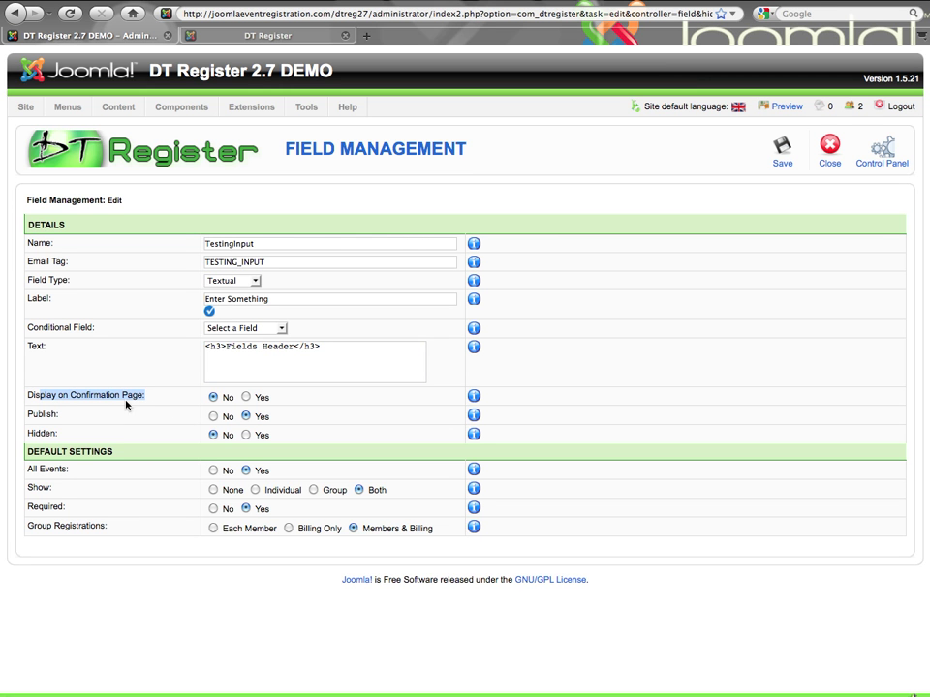
click(193, 402)
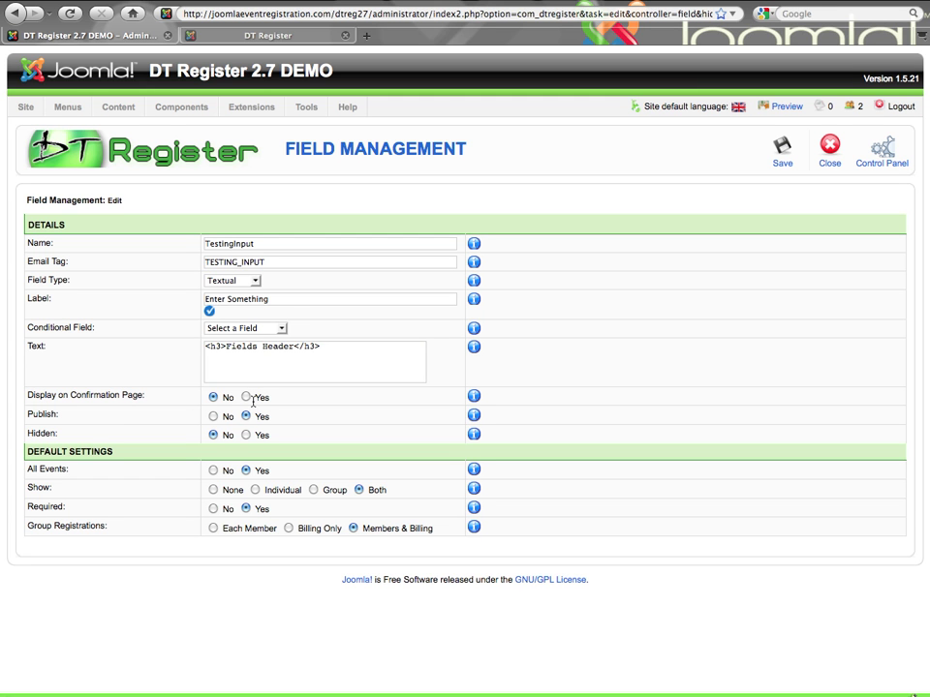
Change the field type to Upload and check the Maximum File Size and Attach Uploaded Files to Admin Notification Emails settings.
click(234, 283)
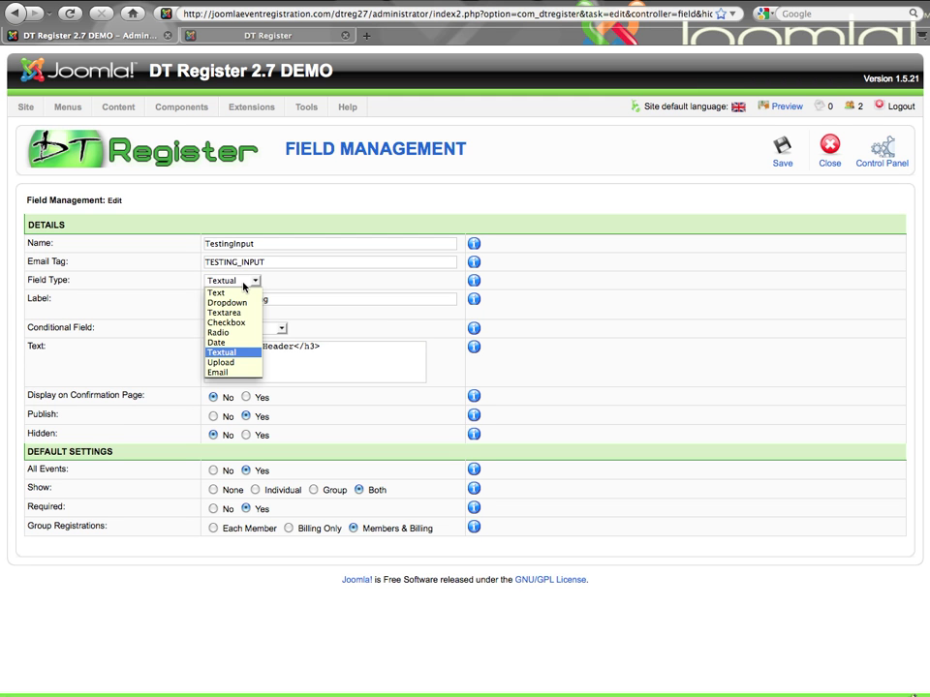
click(242, 362)
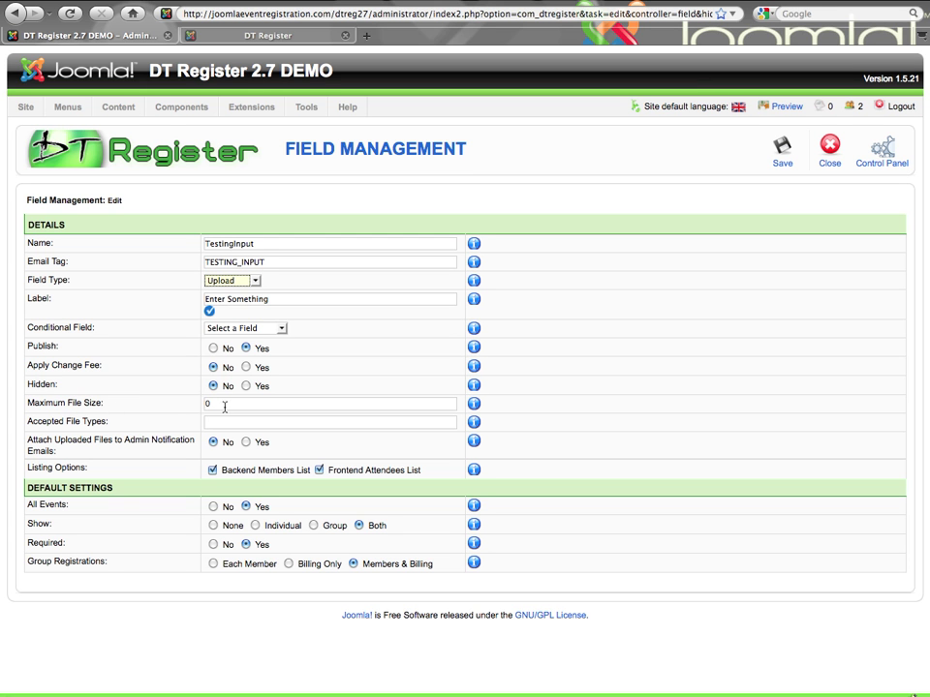
mouse_move(474, 405)
drag(33, 441, 246, 450)
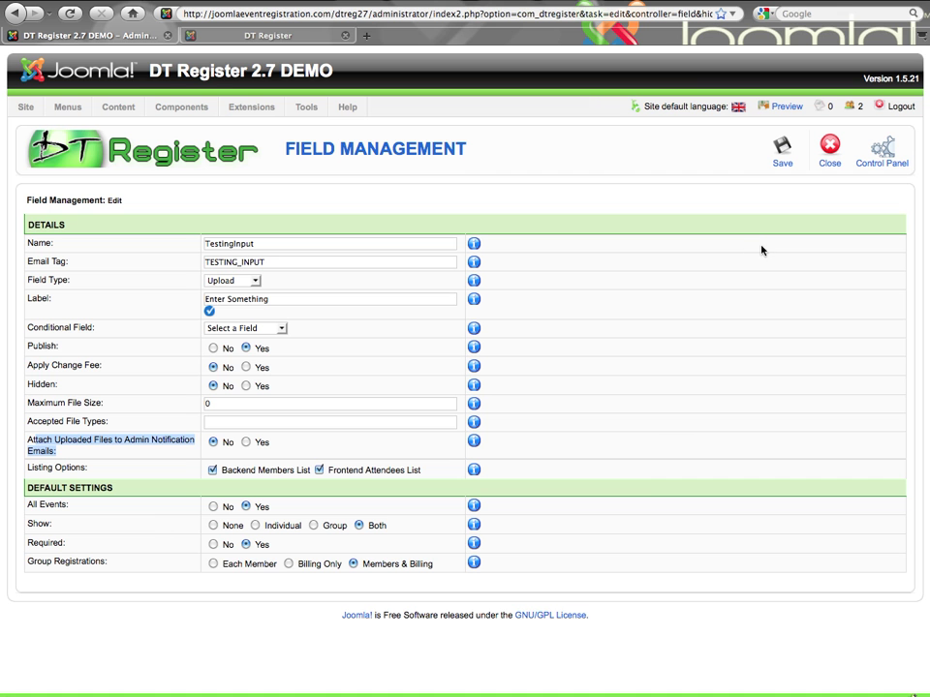
Change the field type to Email and check the Enable Confirmation Field setting.
click(254, 281)
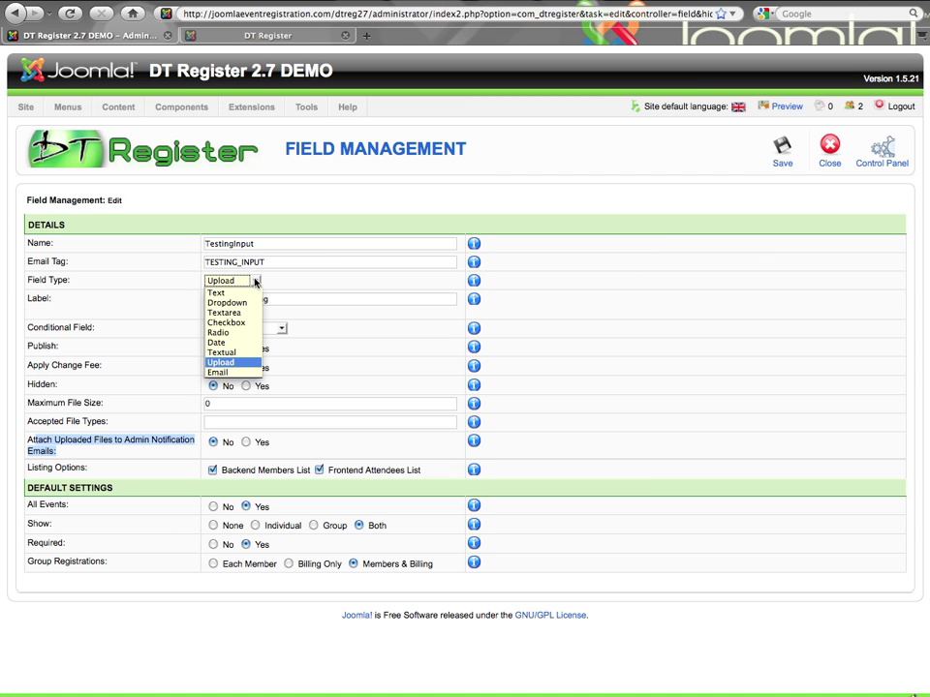
click(239, 375)
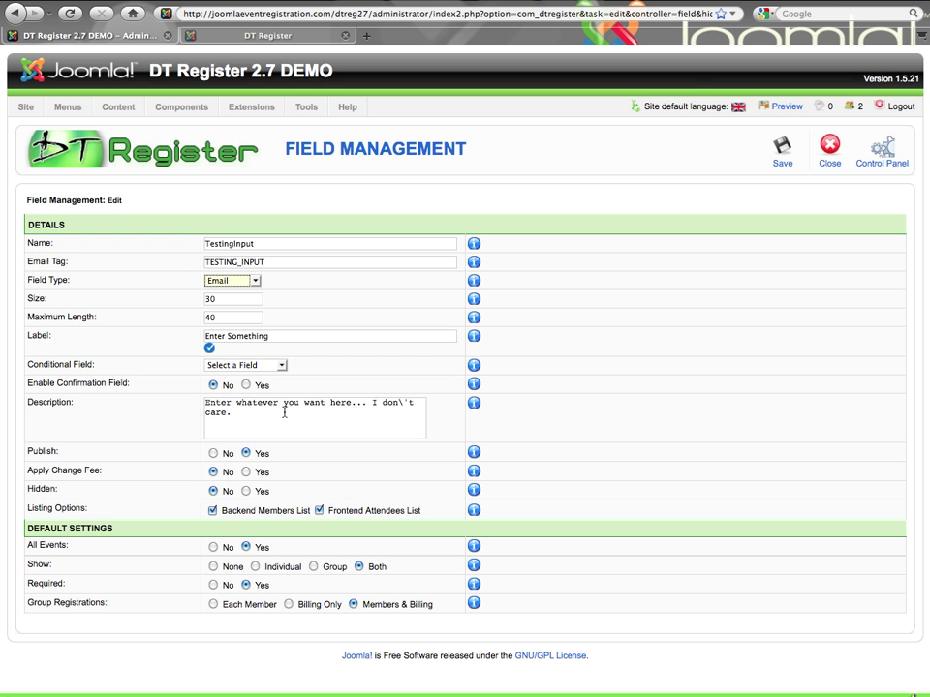
drag(28, 382, 165, 394)
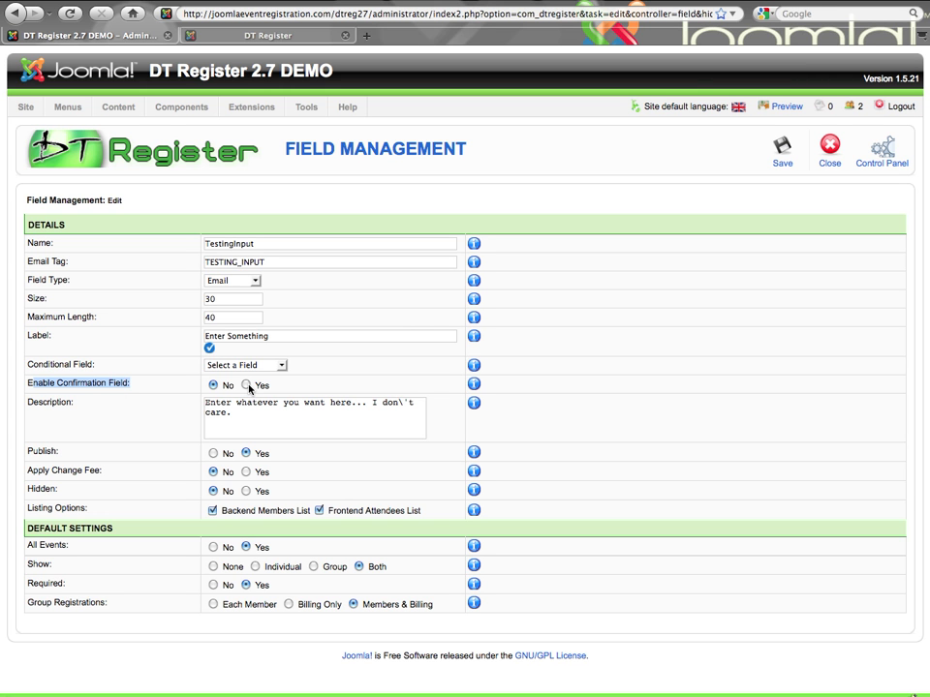
click(253, 283)
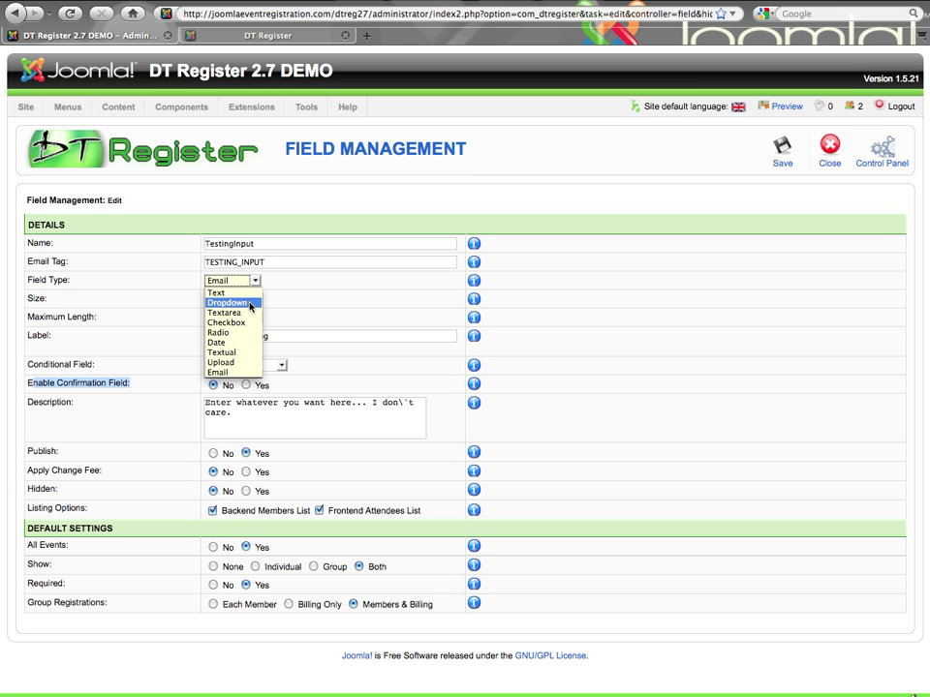
click(311, 307)
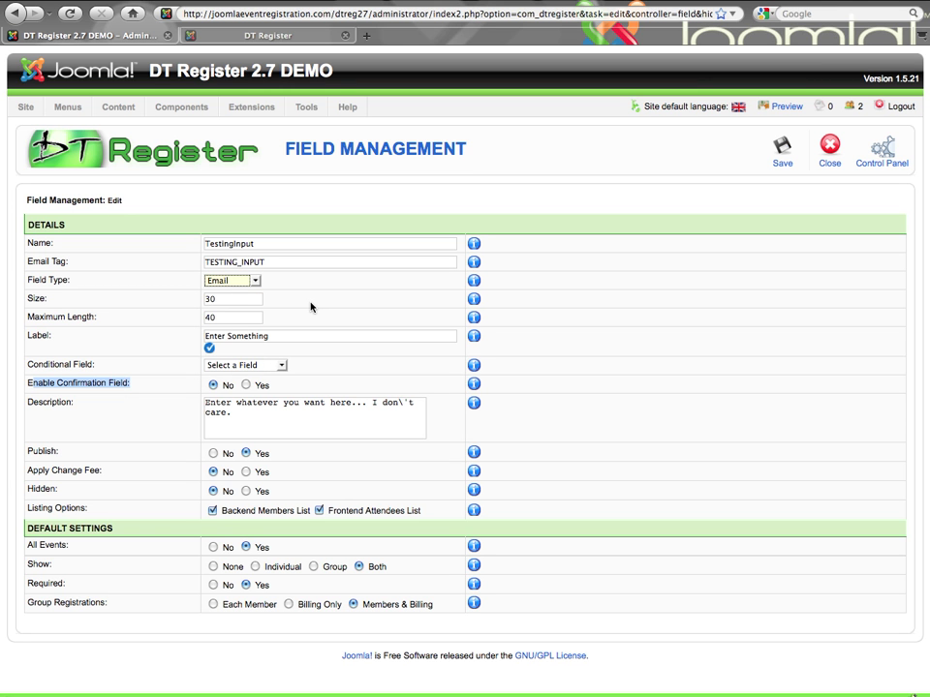